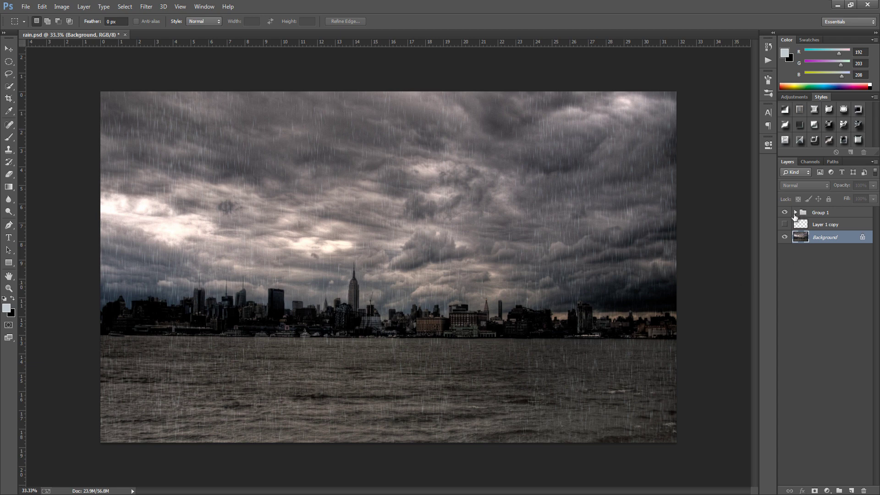
# - Hide Group 1 so only the plain stormy skyline photo is visible
pyautogui.click(785, 212)
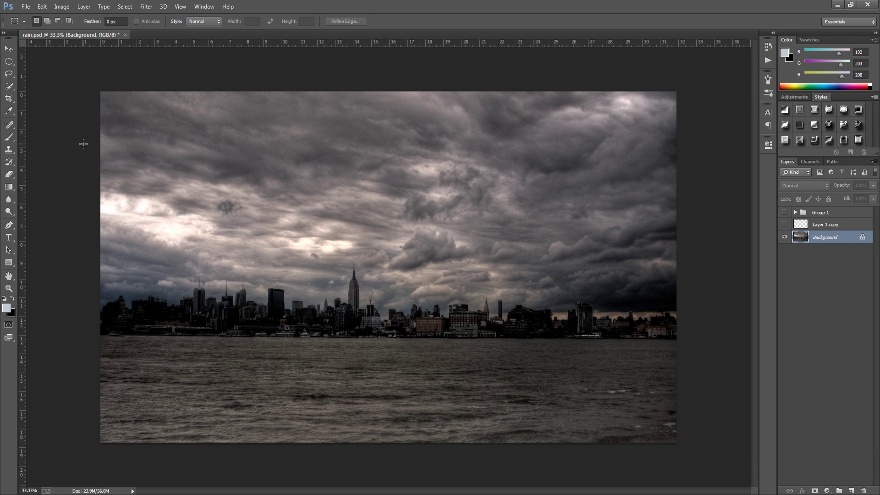
# - Switch to the Brush tool and choose the 25 px streak brush preset
pyautogui.click(12, 137)
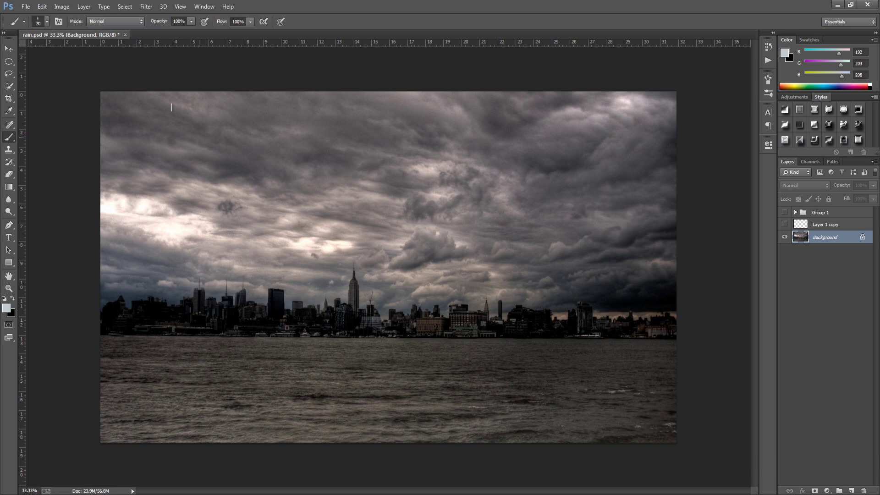
pyautogui.click(47, 22)
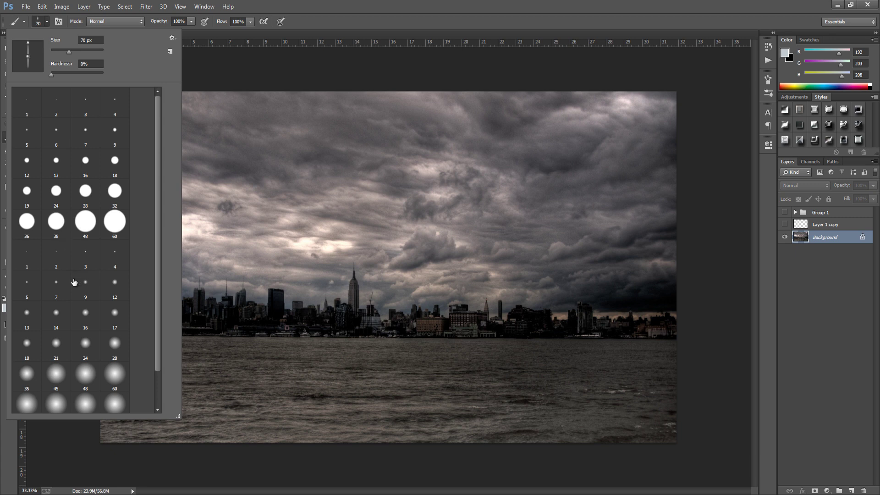
pyautogui.scroll(-1, 109, 281)
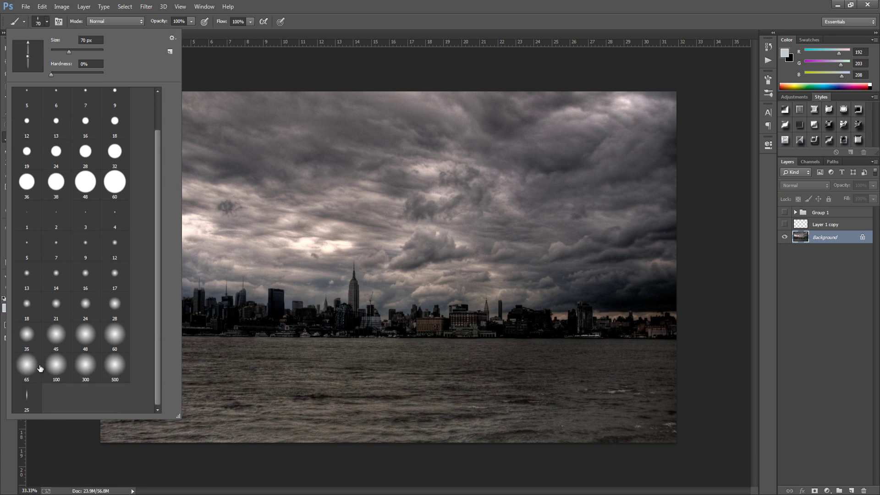
pyautogui.click(30, 399)
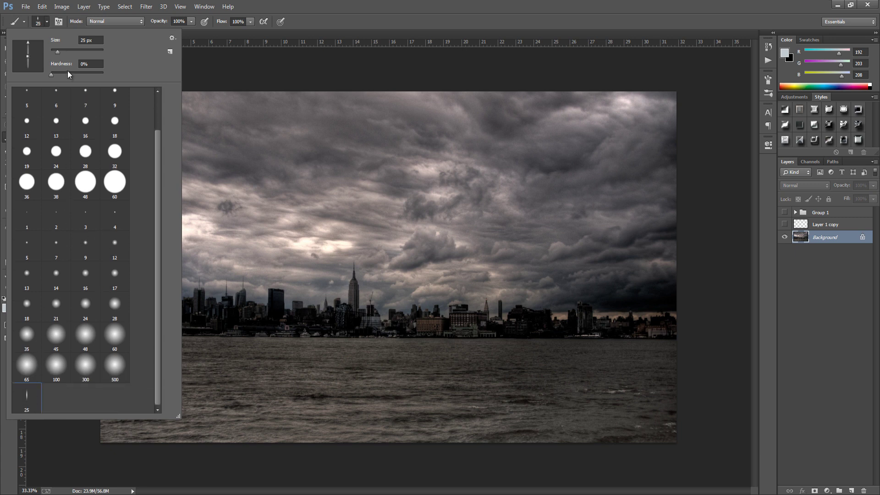
pyautogui.click(48, 20)
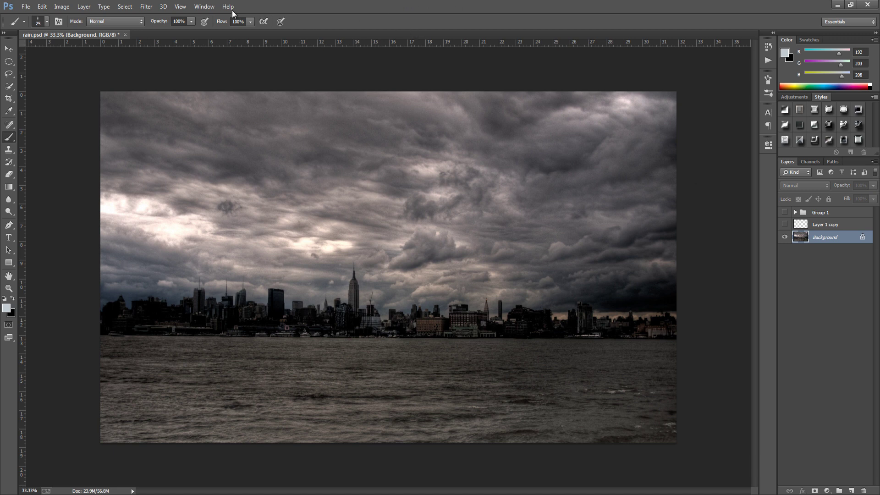
# - Open the Brush panel and set the streak tip size to 70 px
pyautogui.click(203, 6)
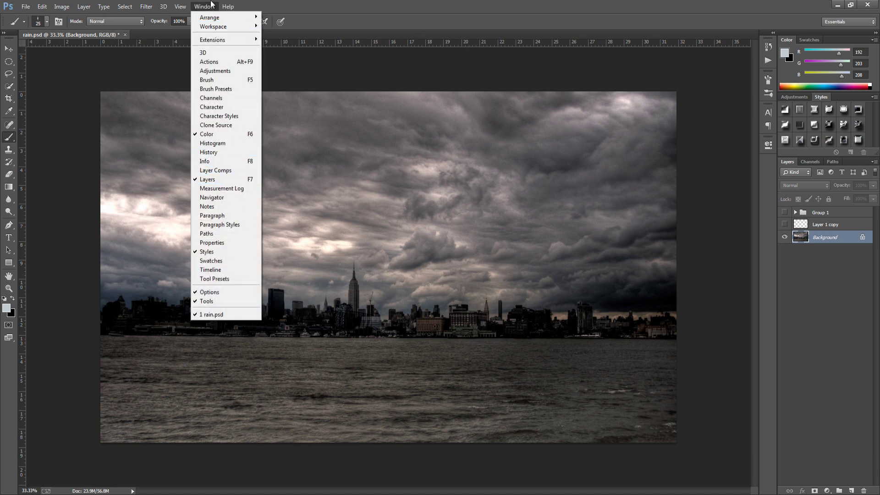
pyautogui.click(212, 4)
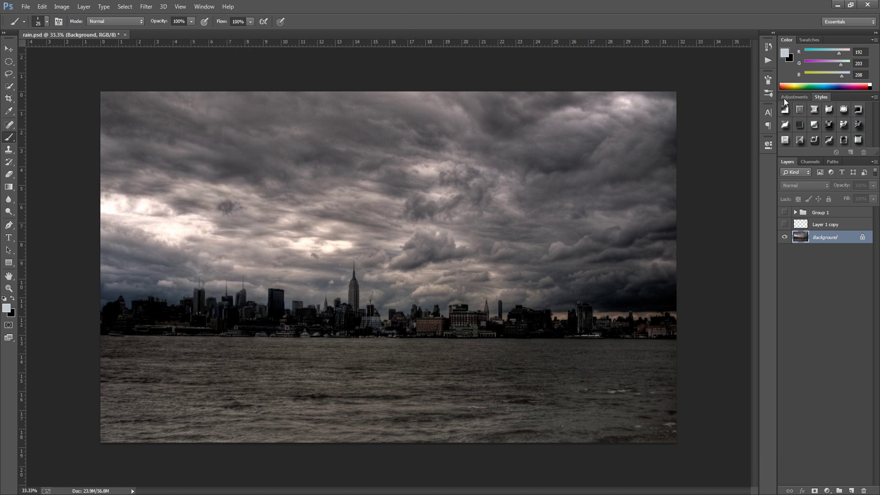
pyautogui.click(768, 78)
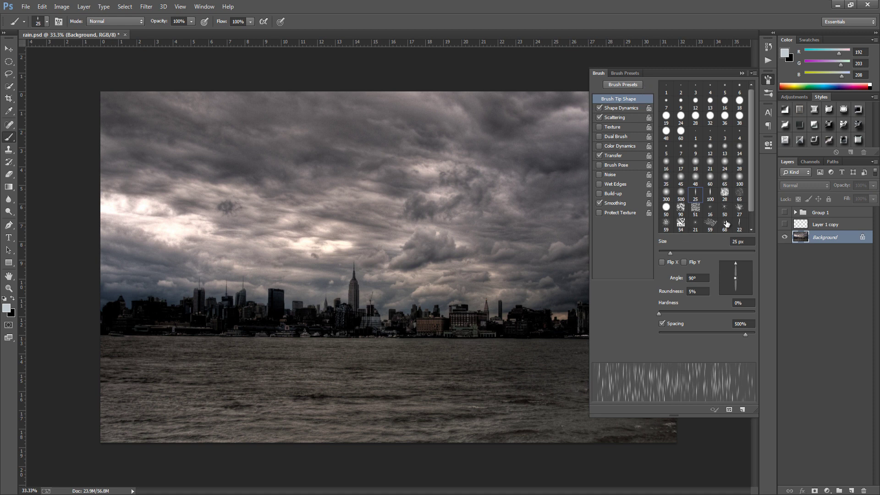
pyautogui.click(739, 241)
pyautogui.write('70')
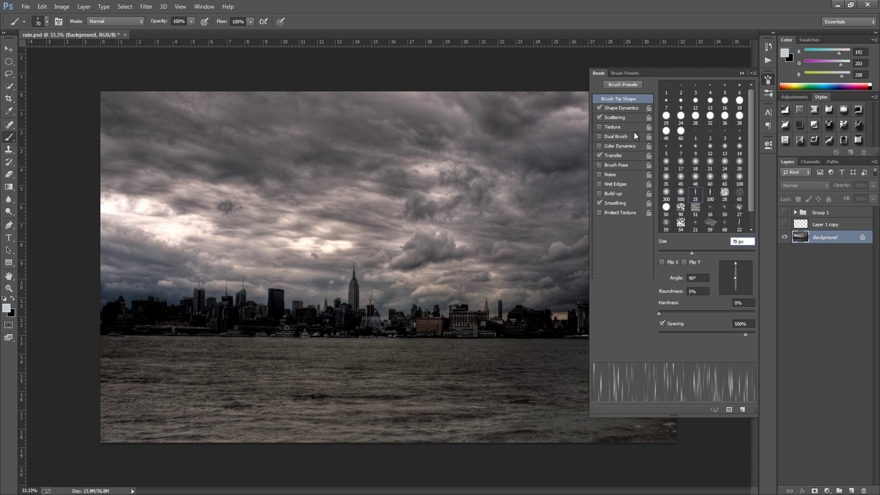
# - Review Shape Dynamics, then view Scattering at 1000% with Both Axes and Count 10
pyautogui.click(618, 109)
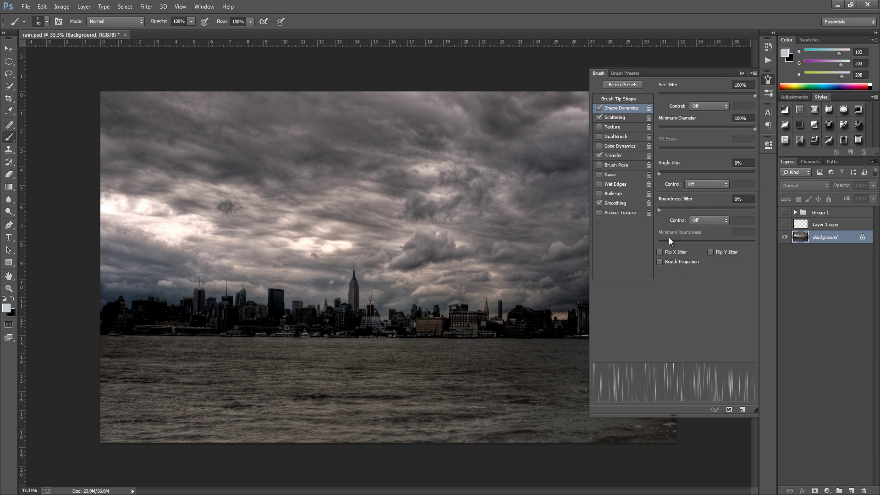
pyautogui.click(631, 117)
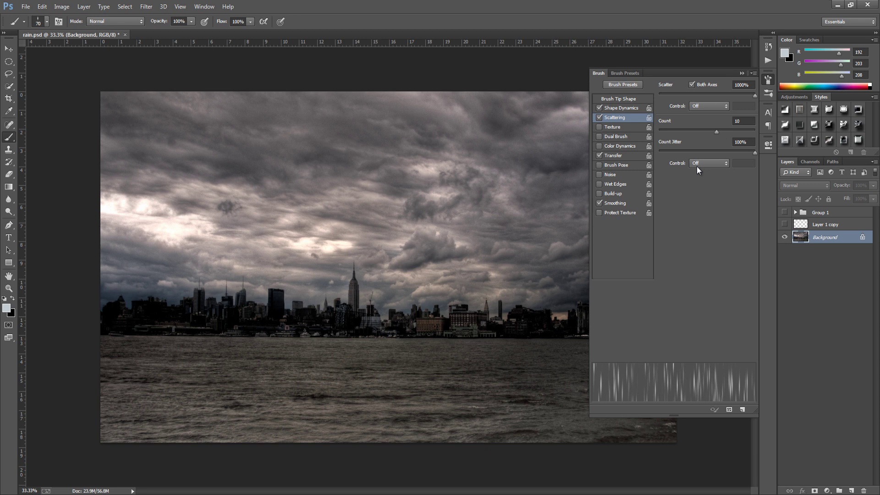
# - Review Transfer with Opacity and Flow Jitter at 100%, then collapse the Brush panel
pyautogui.click(629, 155)
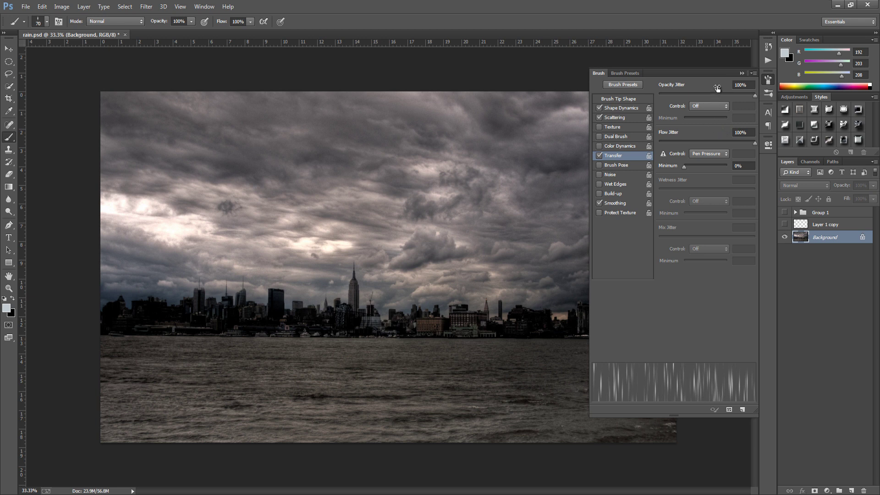
pyautogui.click(741, 74)
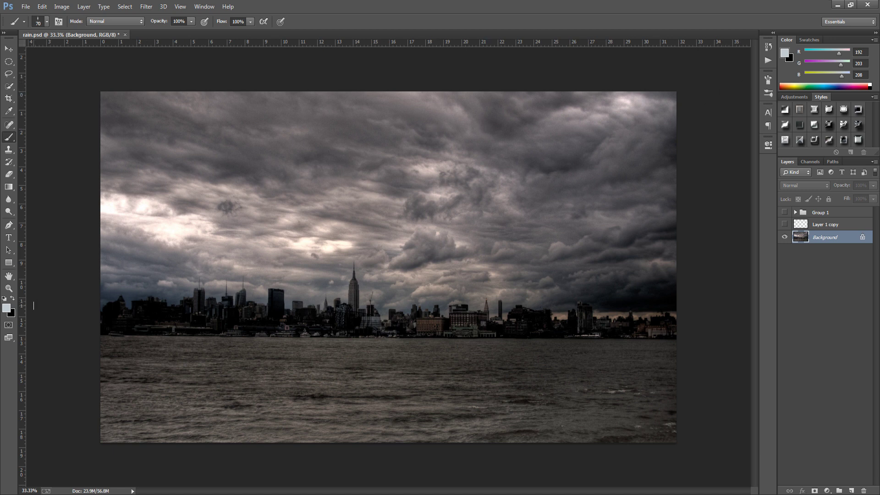
pyautogui.click(7, 308)
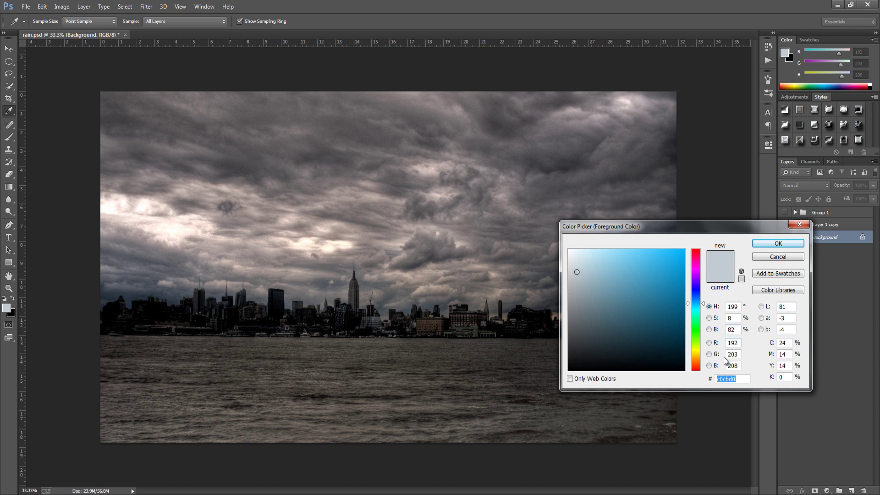
pyautogui.click(746, 377)
pyautogui.click(779, 244)
pyautogui.press('b')
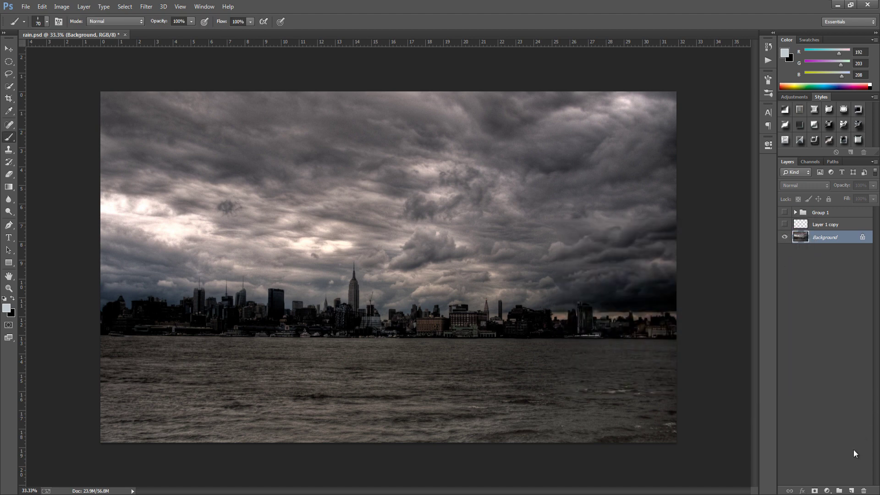
# - Add a new empty Layer 2 above the background for painting rain streaks
pyautogui.click(851, 490)
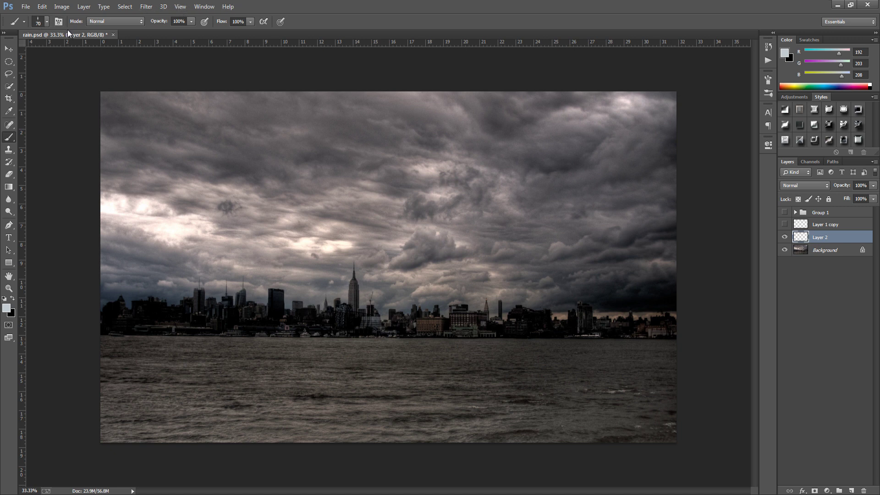
pyautogui.click(49, 20)
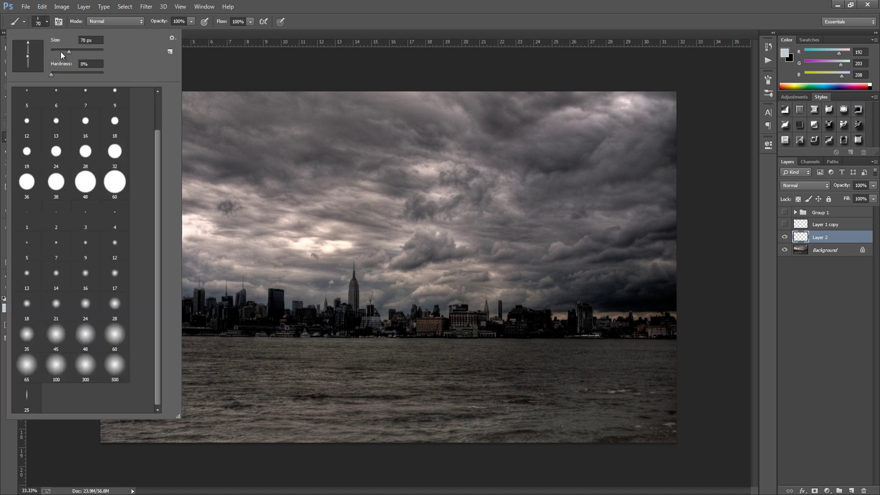
pyautogui.click(47, 20)
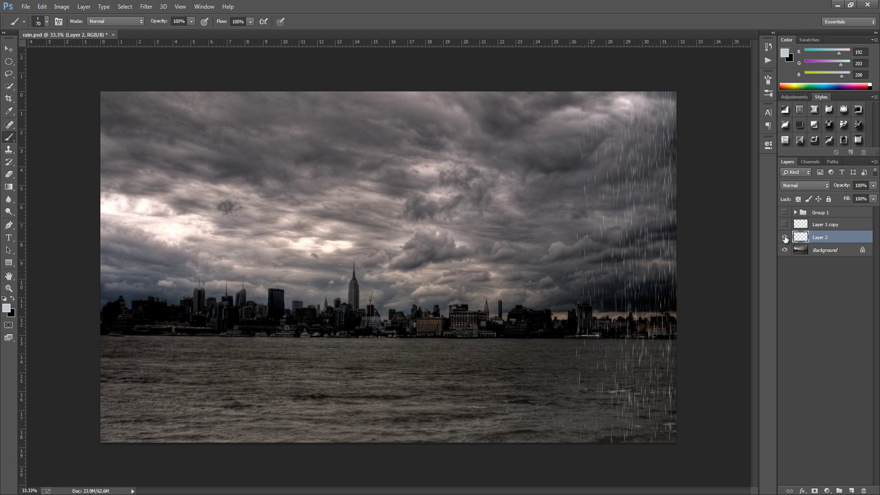
# - Hide Layer 2, show Layer 1 copy and make it the active layer
pyautogui.click(785, 237)
pyautogui.click(785, 225)
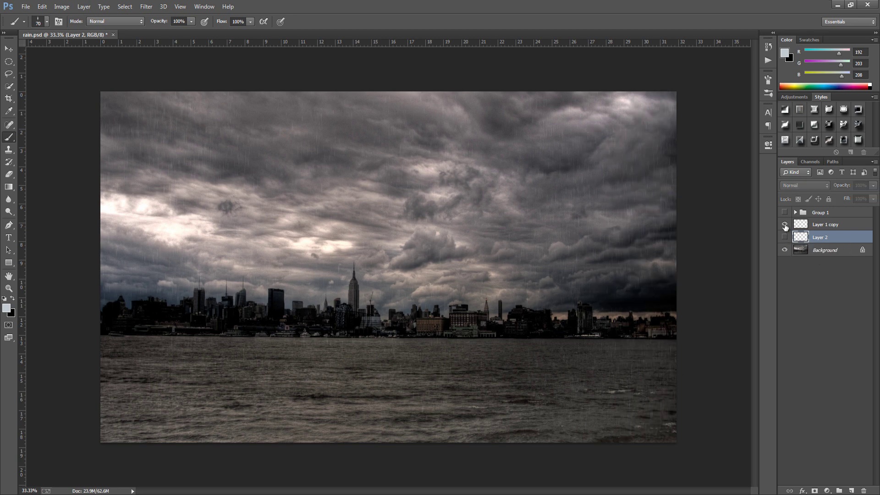
pyautogui.click(823, 224)
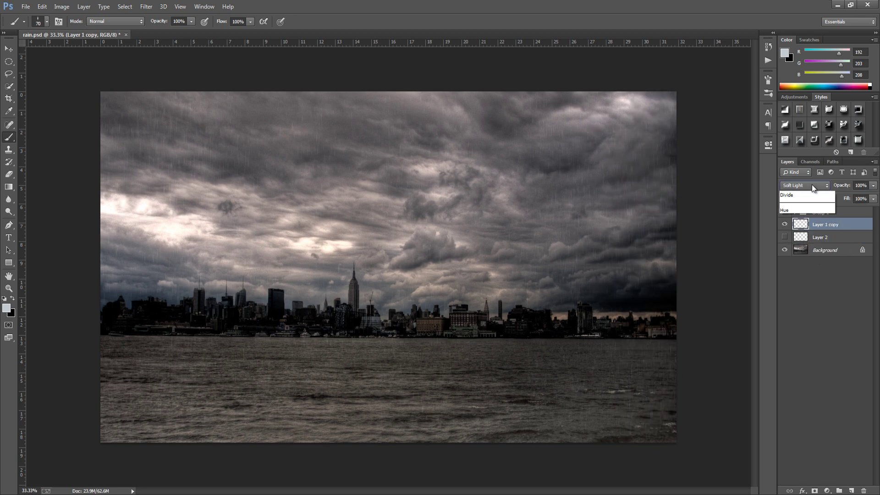
# - Set Layer 1 copy's blend mode to Soft Light and duplicate it with Ctrl+J
pyautogui.click(812, 184)
pyautogui.click(807, 196)
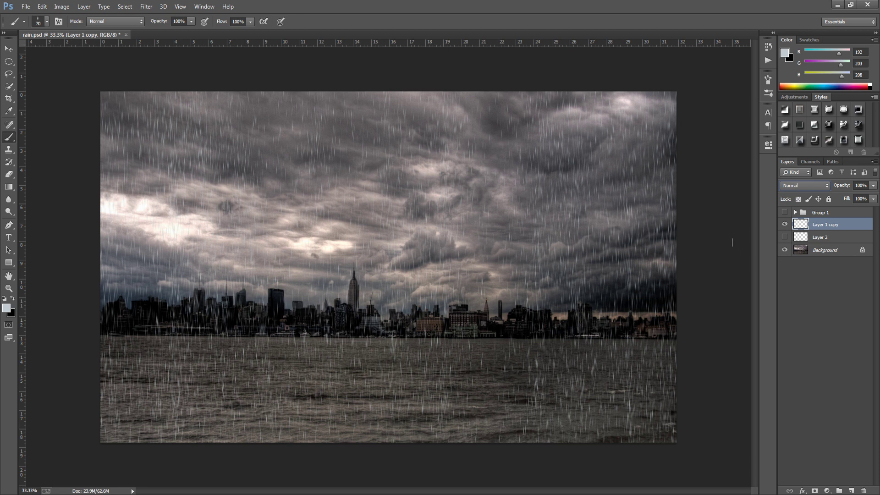
pyautogui.click(808, 184)
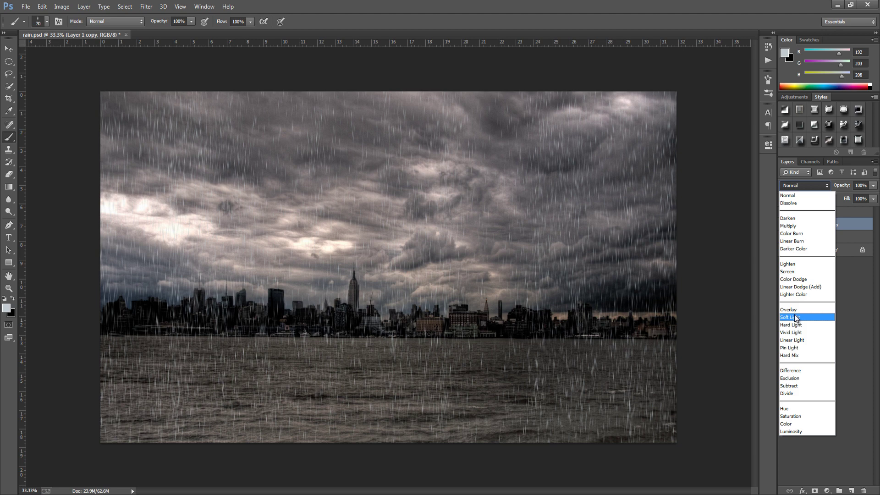
pyautogui.click(795, 317)
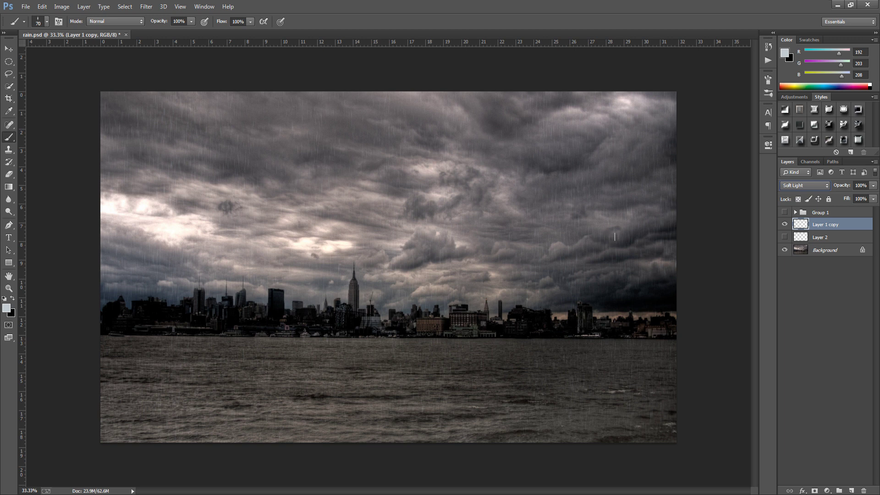
pyautogui.hotkey('ctrl', 'j')
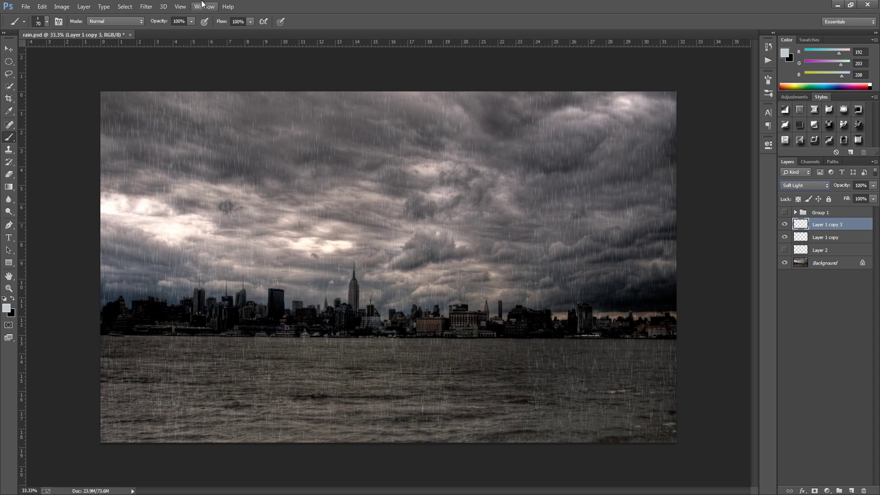
# - Create a new brush preset named 'rain' from the Brush panel, then collapse the panel
pyautogui.click(202, 7)
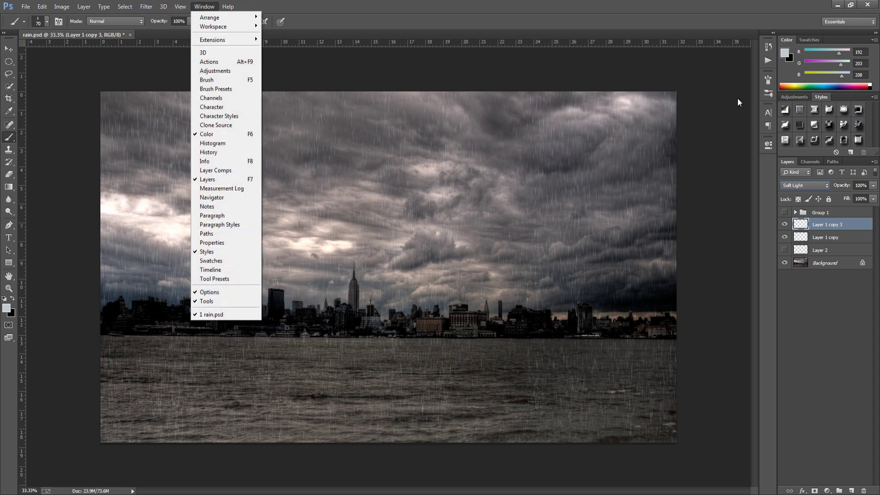
pyautogui.click(769, 79)
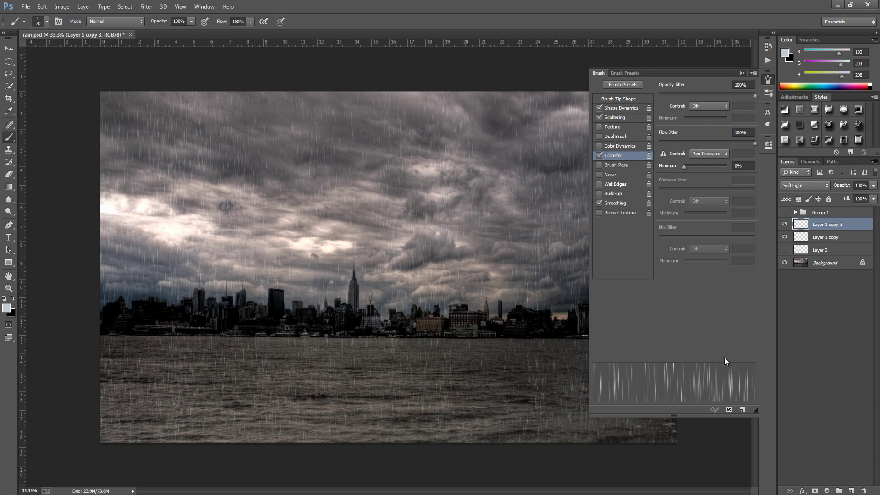
pyautogui.click(743, 409)
pyautogui.click(743, 410)
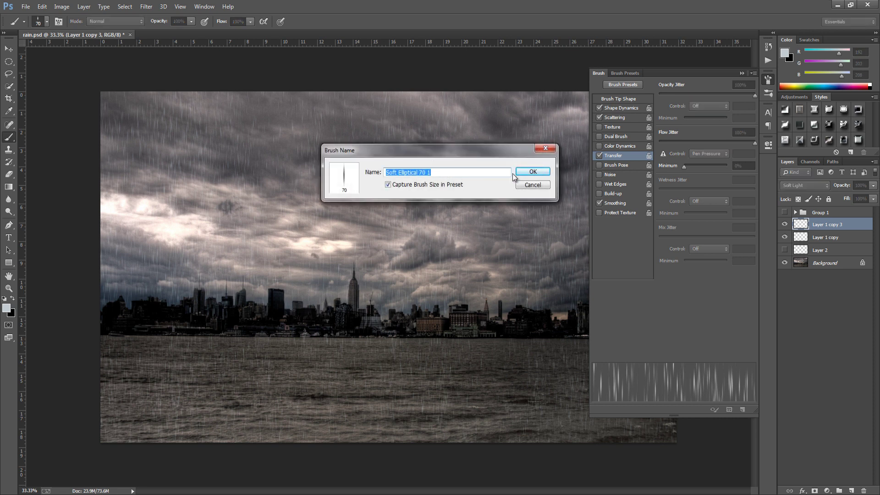
pyautogui.write('rain')
pyautogui.press('Return')
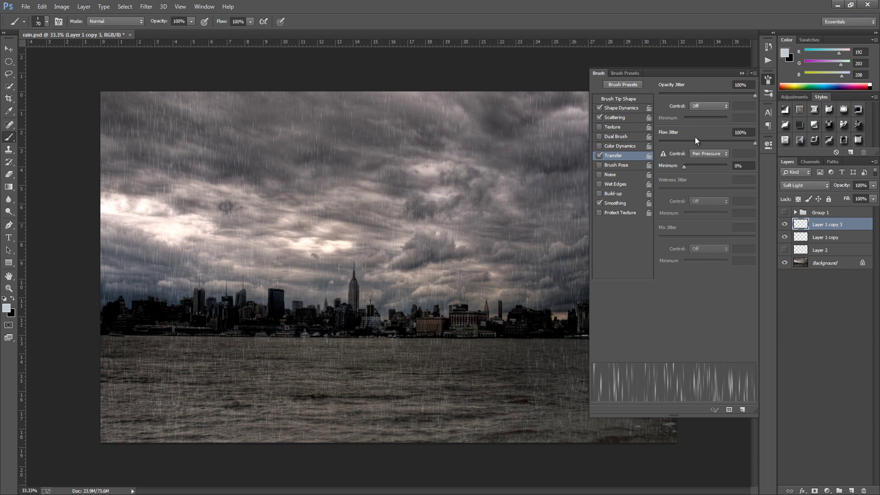
pyautogui.click(742, 73)
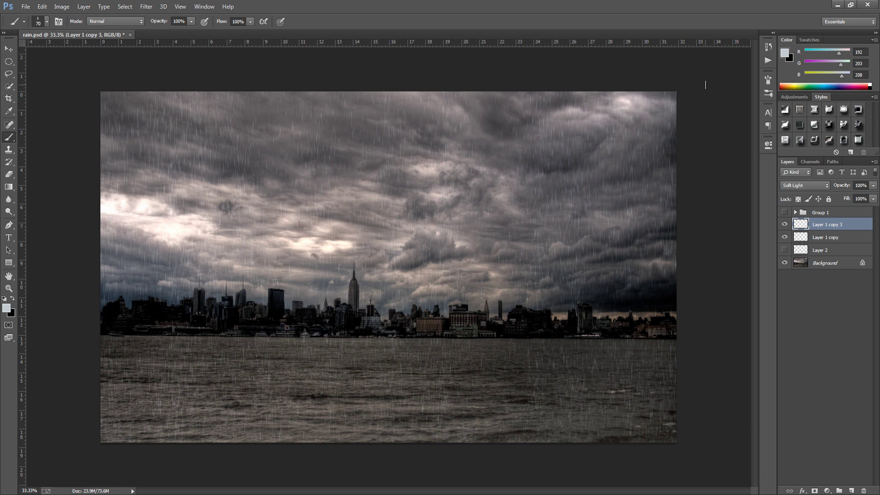